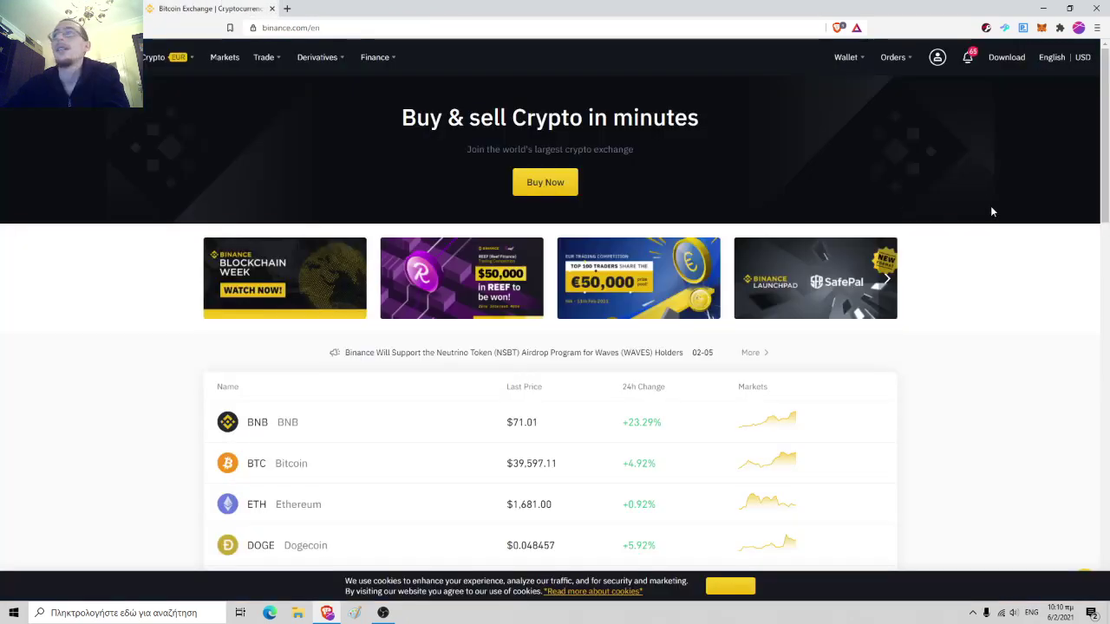
Switch to the Autonio market maker app and update its API keys for the Binance exchange
mouse_move(936, 63)
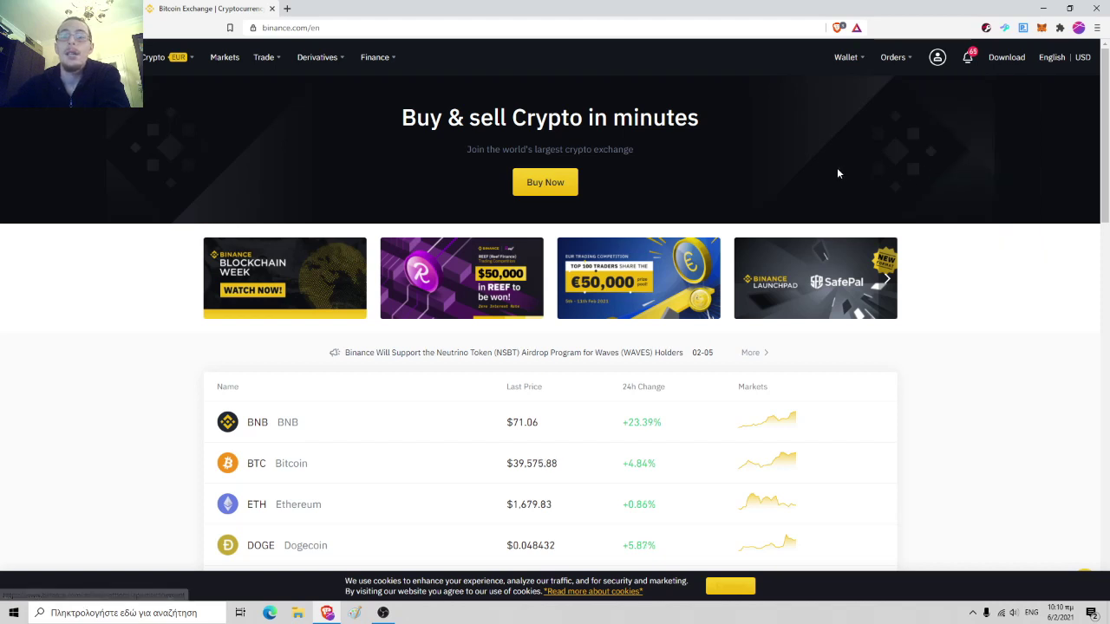
key("alt+Tab")
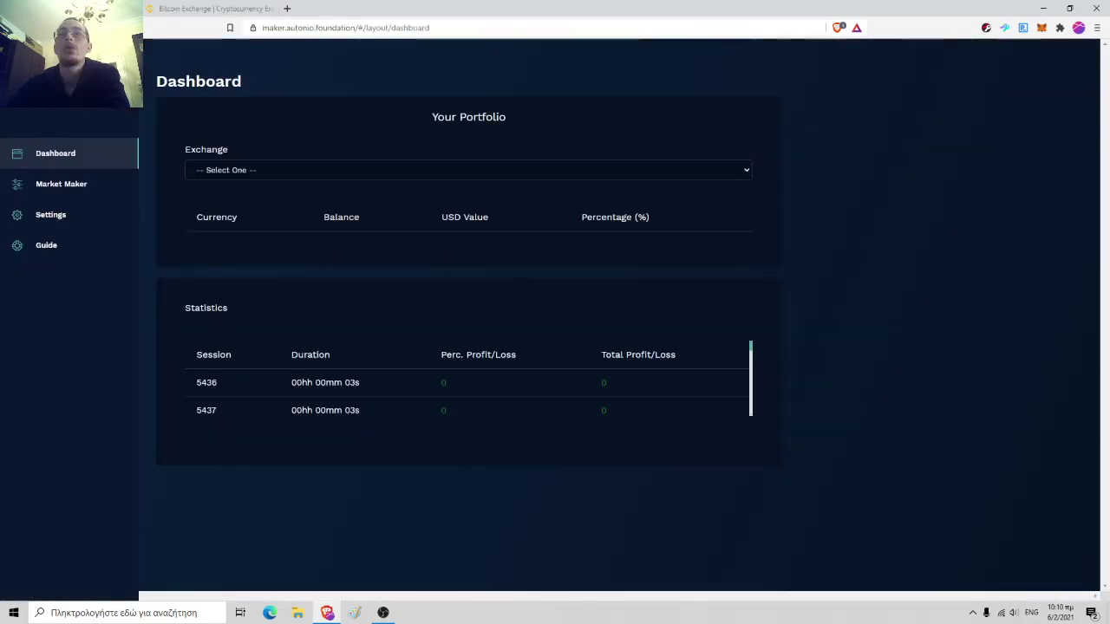
left_click(53, 218)
left_click(517, 220)
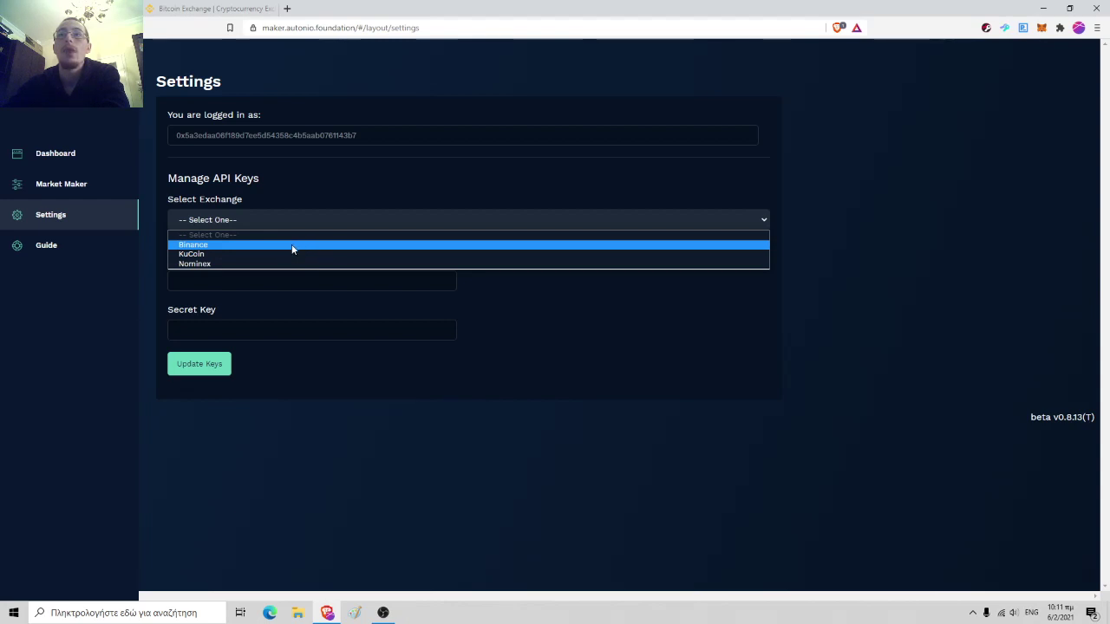
left_click(292, 247)
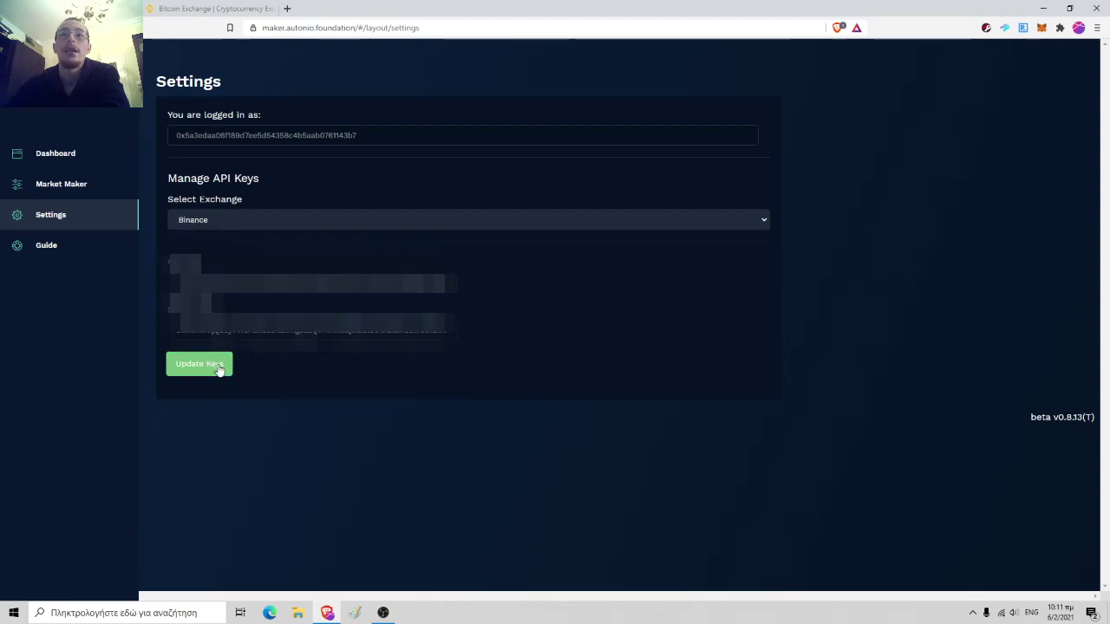
left_click(219, 368)
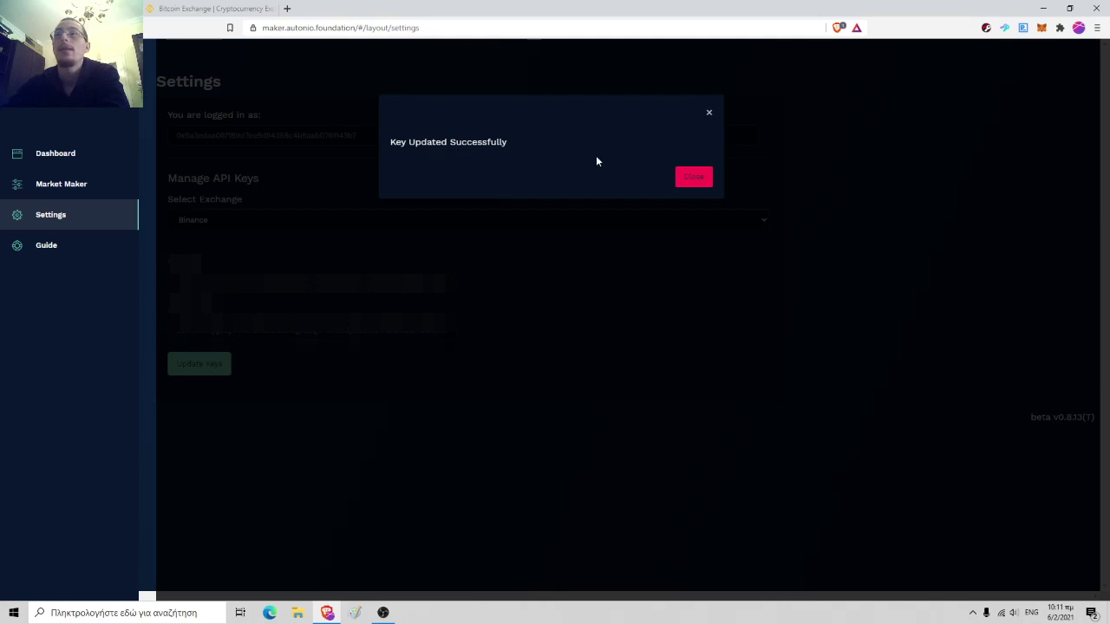
left_click(696, 181)
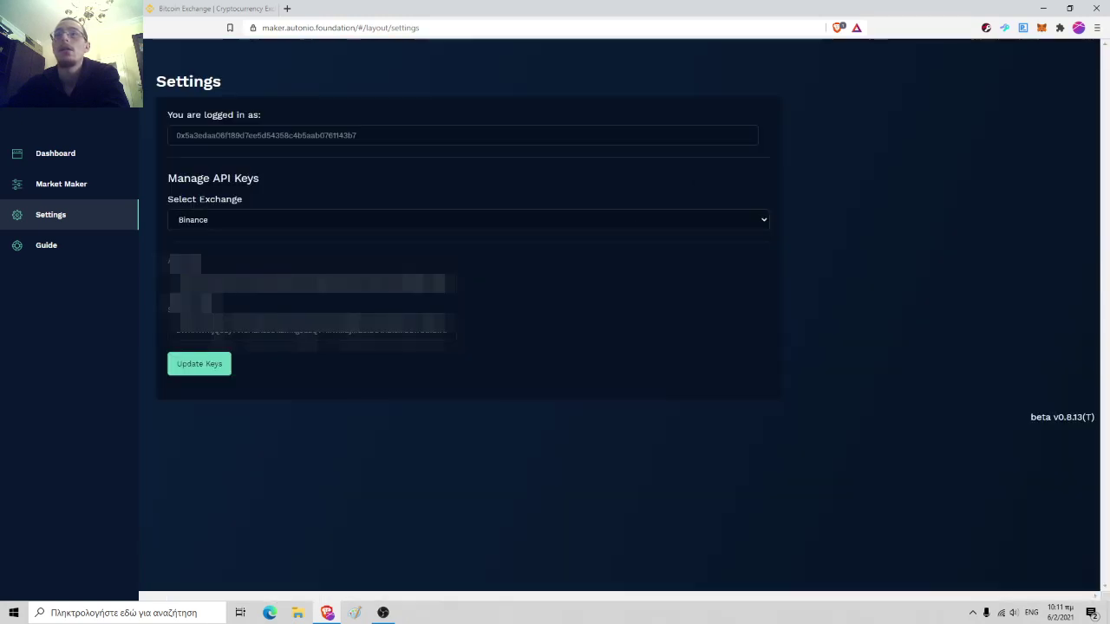
Set up a market making session with Smart Market Maker as main setting and Binance as exchange
left_click(66, 185)
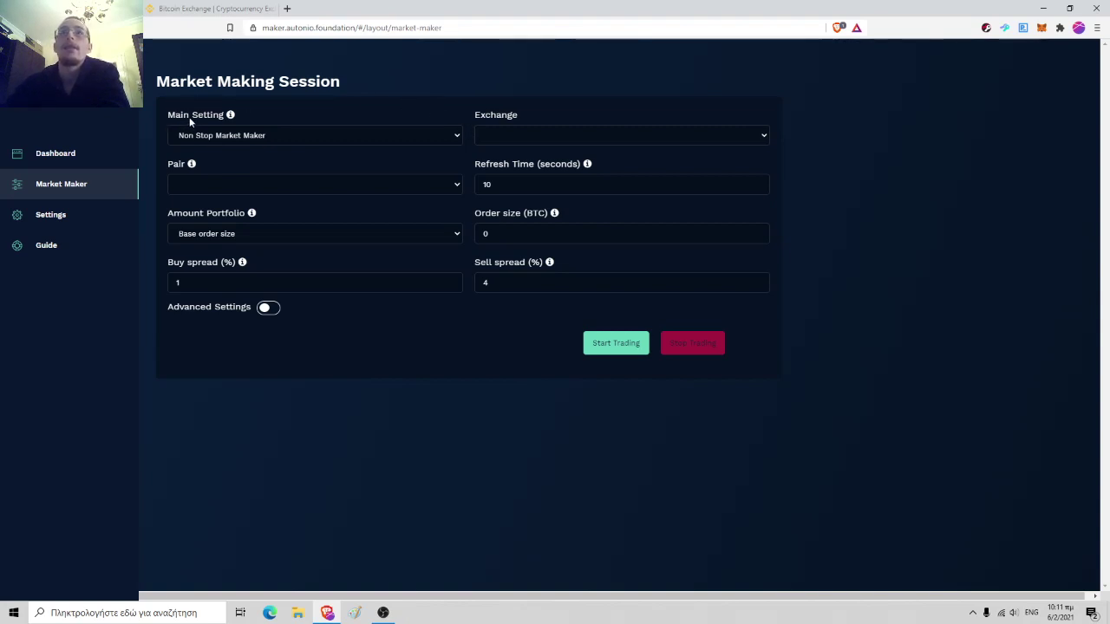
mouse_move(231, 117)
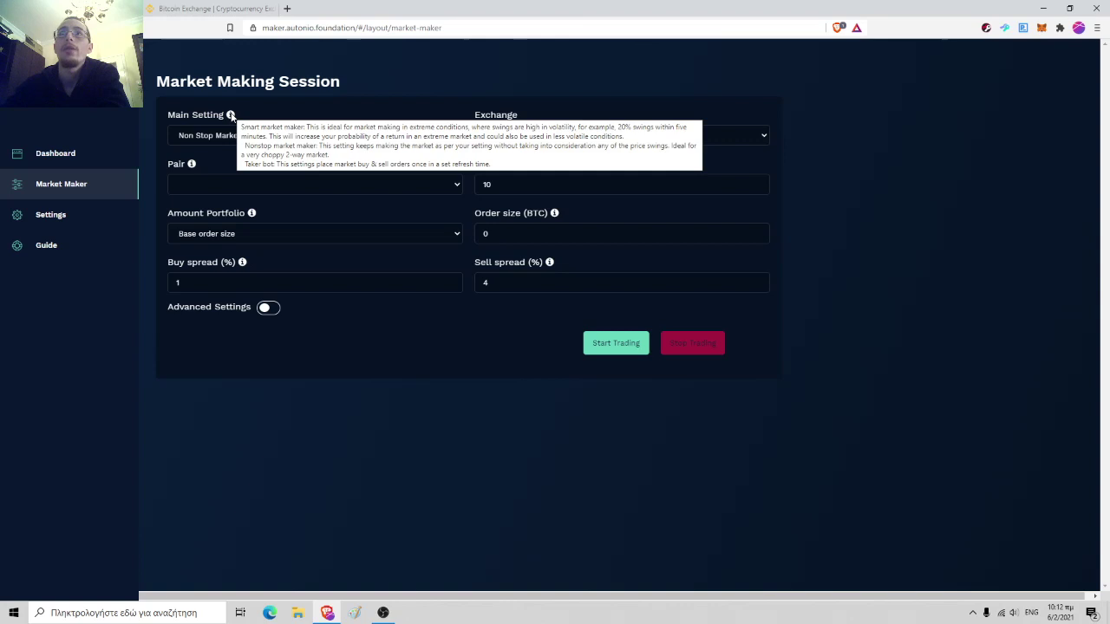
left_click(295, 139)
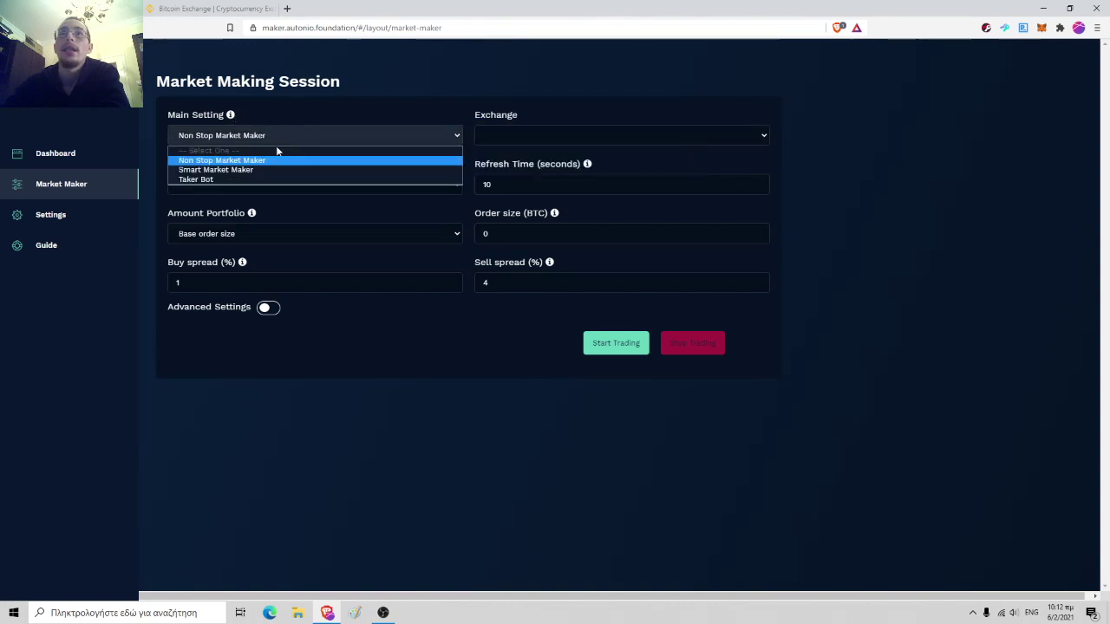
left_click(253, 171)
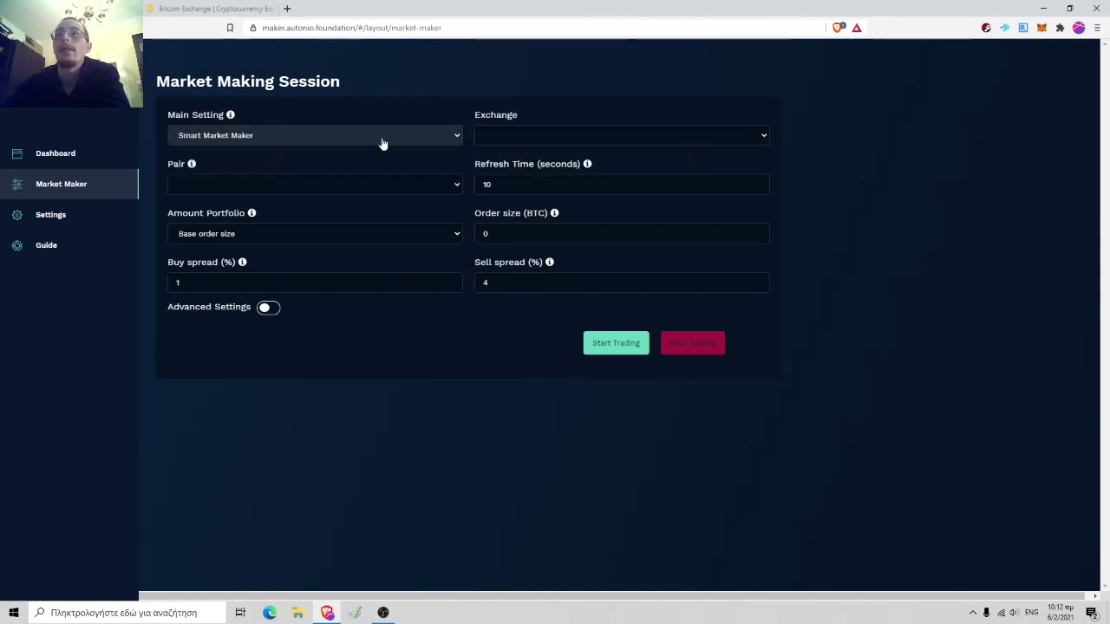
left_click(746, 140)
left_click(519, 161)
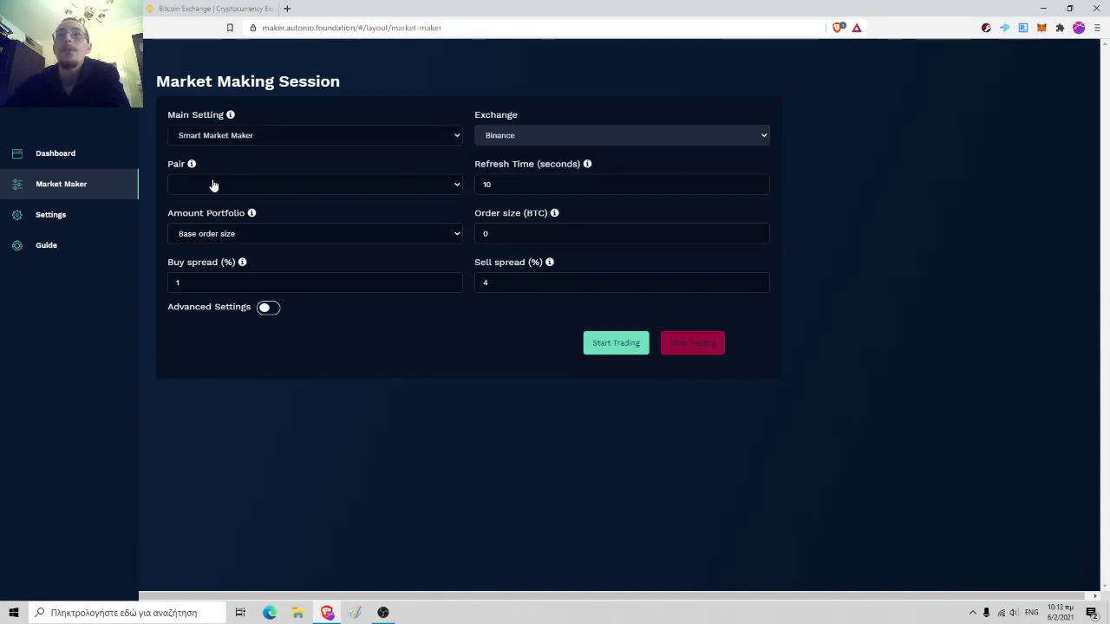
Choose ETH/USDT as the trading pair for the session
left_click(458, 186)
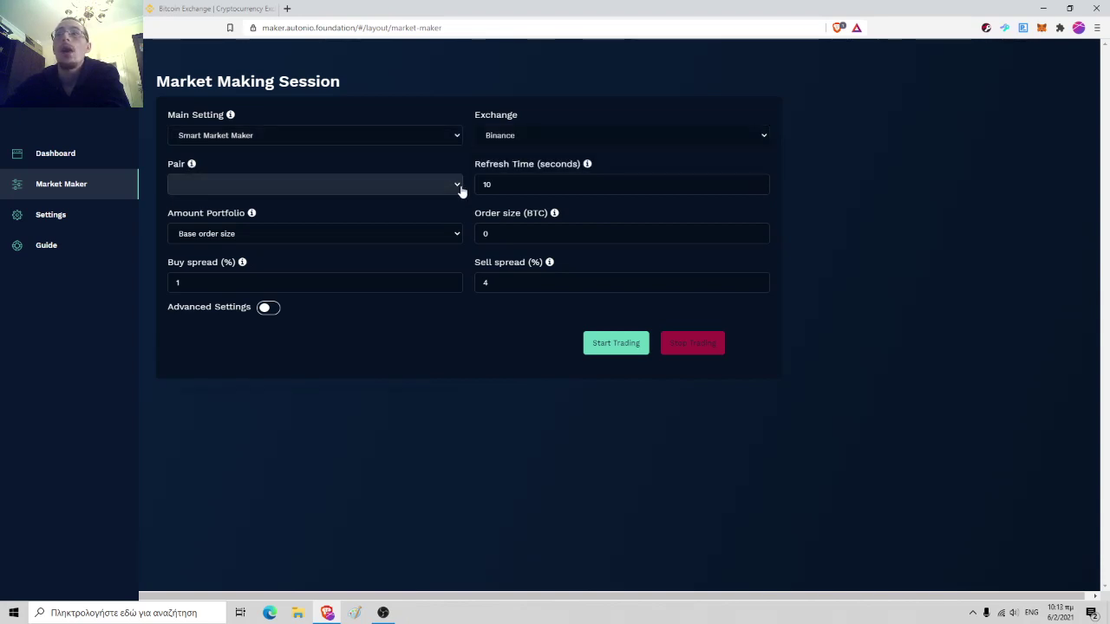
left_click(459, 185)
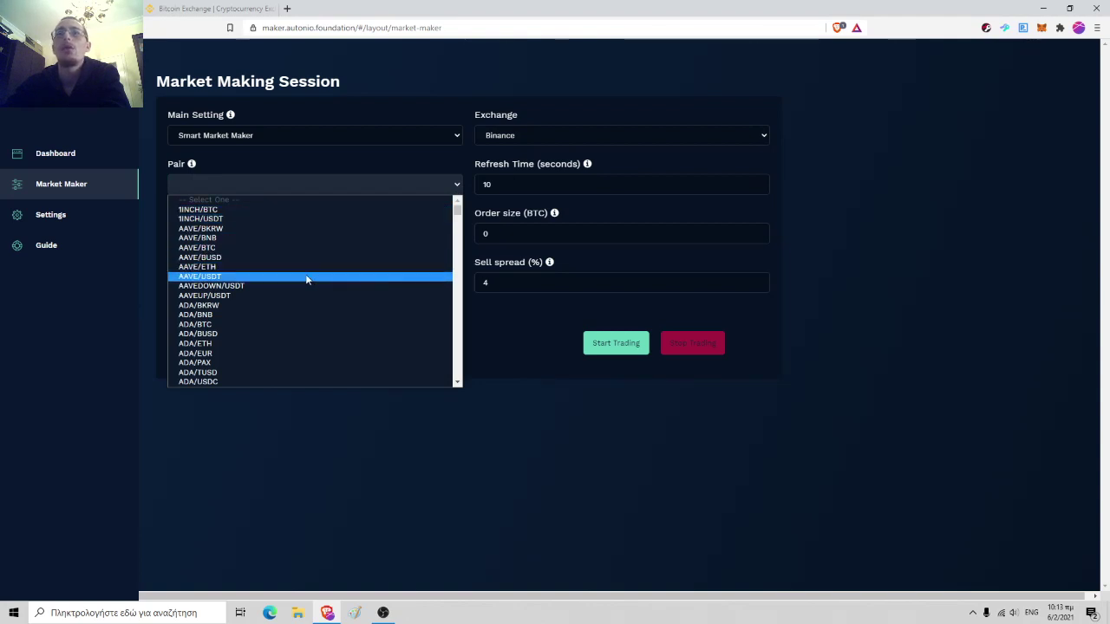
scroll(306, 280, "down", 15)
scroll(306, 280, "down", 15)
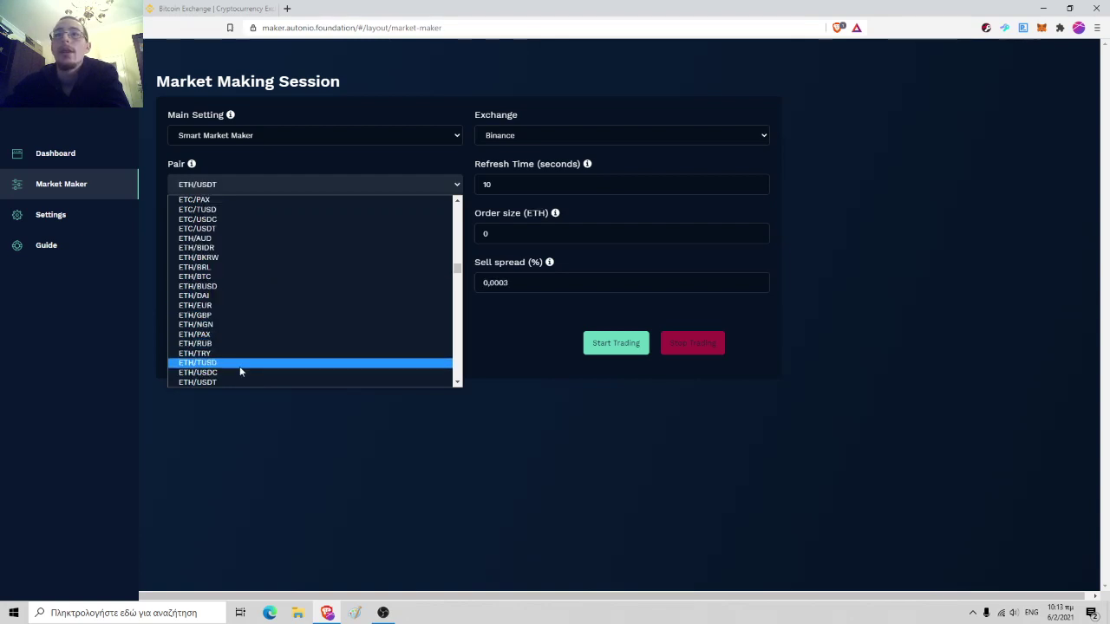
left_click(218, 382)
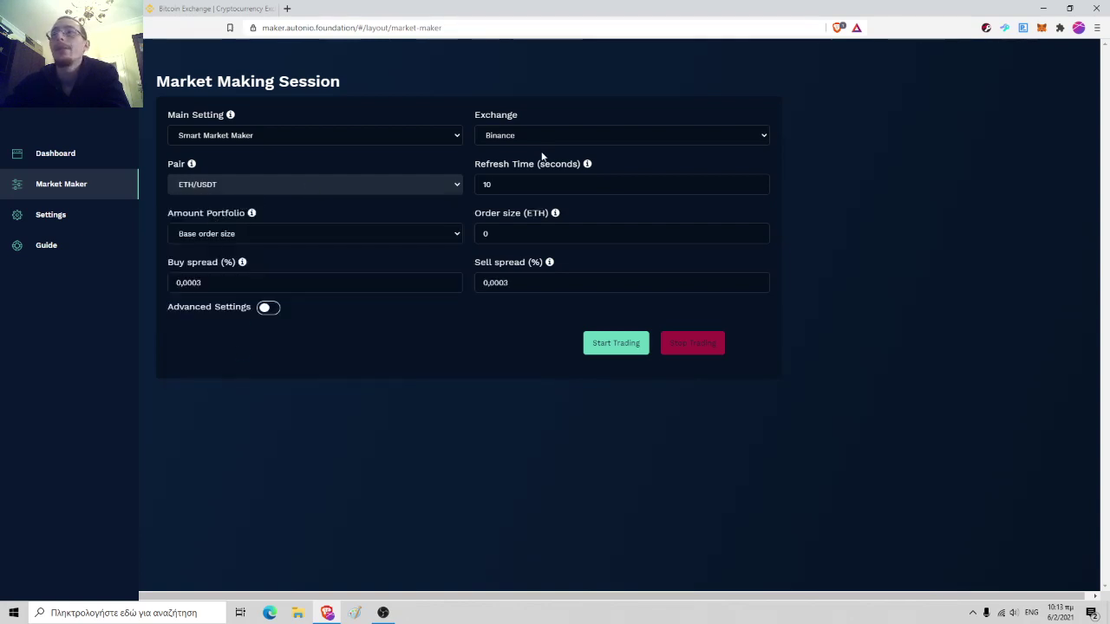
Set the refresh time to 15 seconds and keep Base order size as the amount portfolio
triple_click(757, 184)
left_click(757, 184)
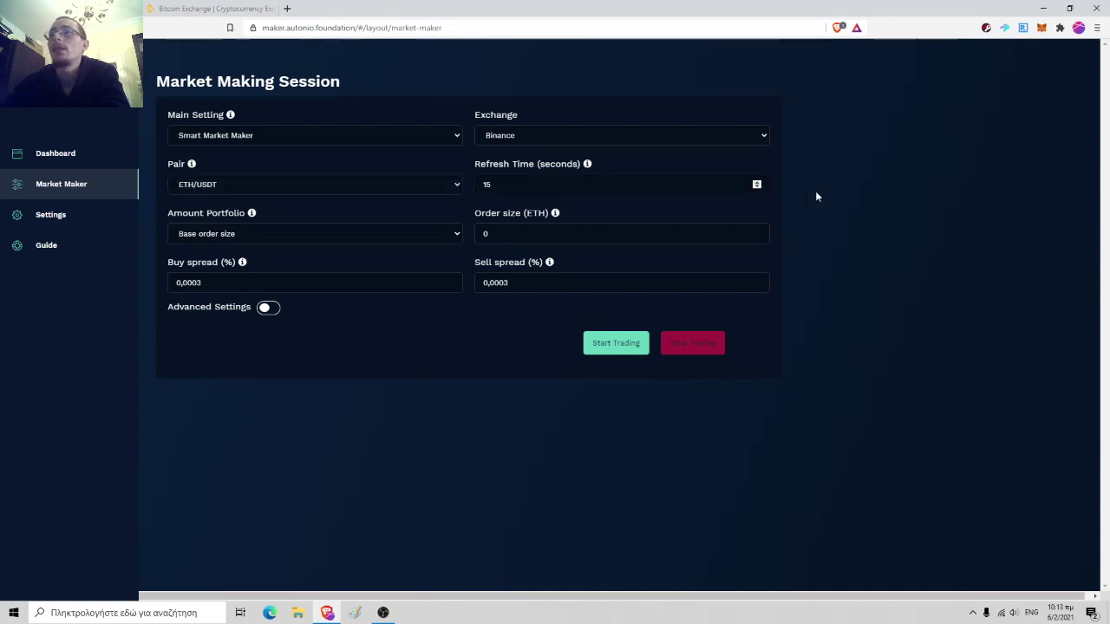
left_click(417, 239)
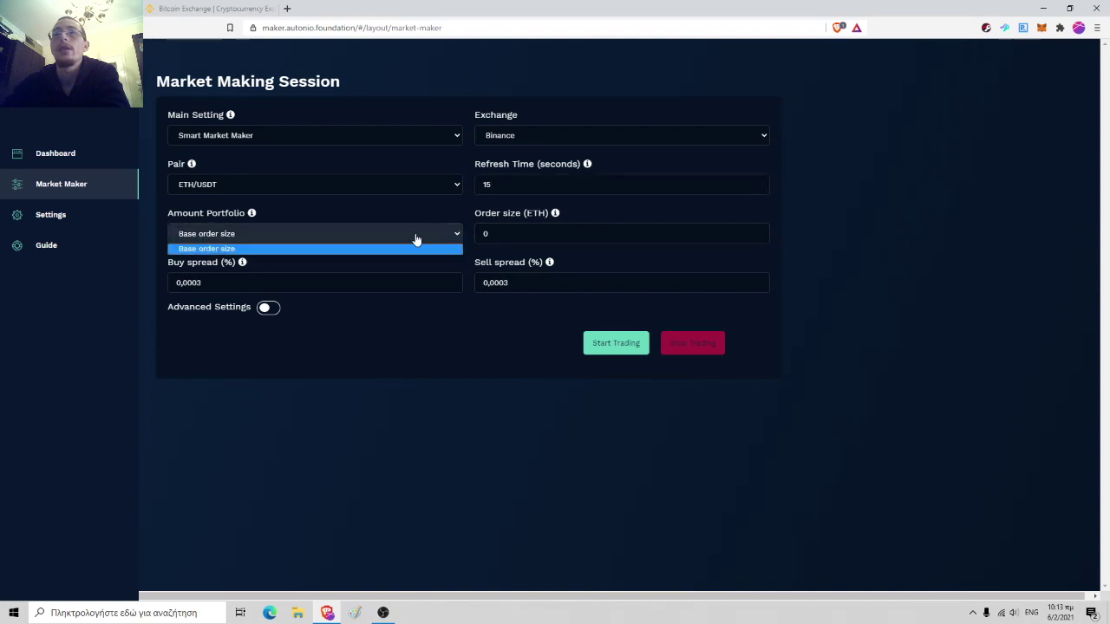
left_click(214, 249)
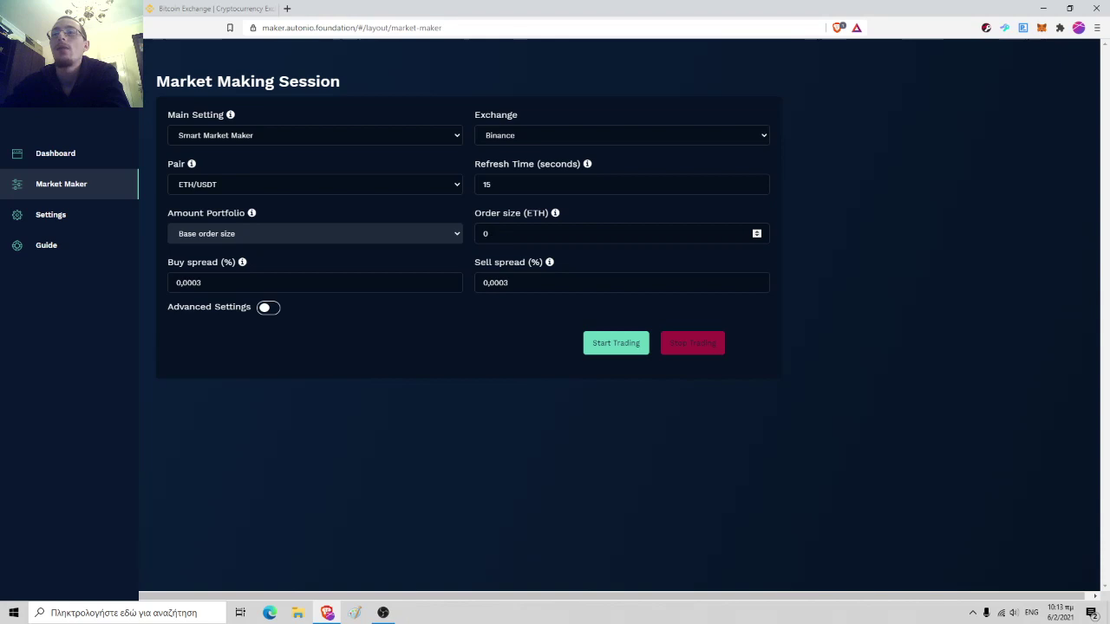
Set the order size to 0.00716928 ETH, copied from the available ETH balance on the Binance ETH/USDT trading page
double_click(485, 233)
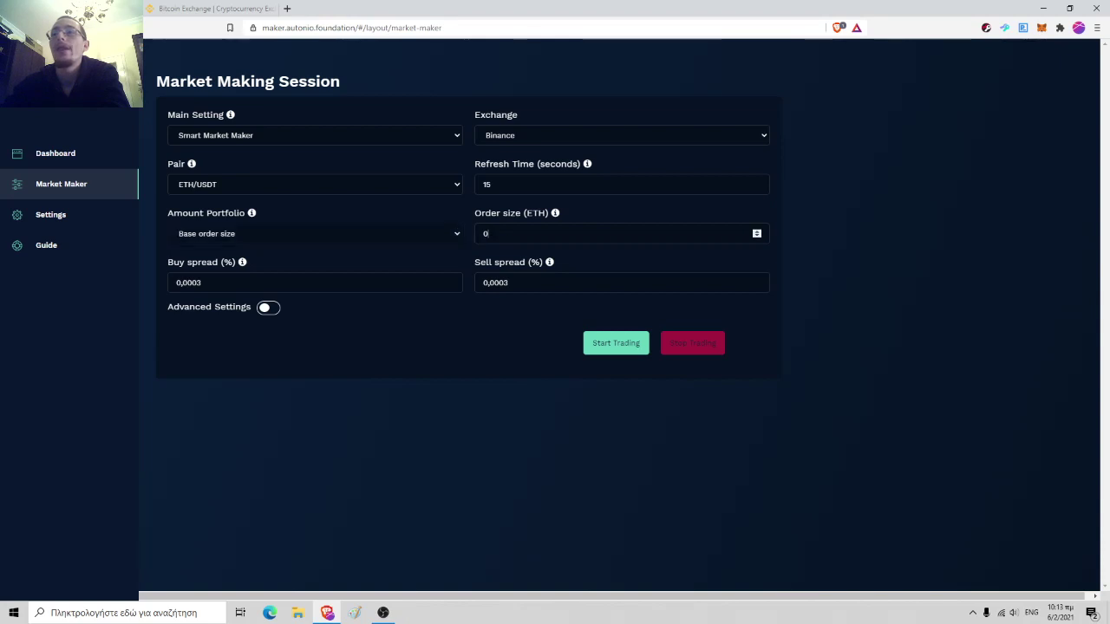
key("BackSpace")
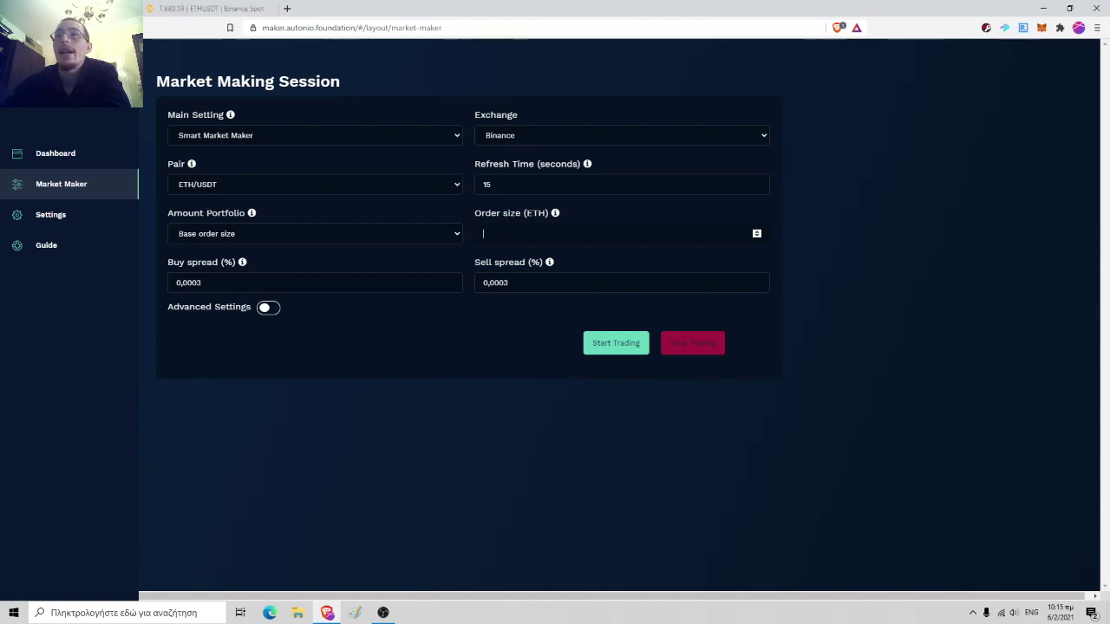
left_click(192, 8)
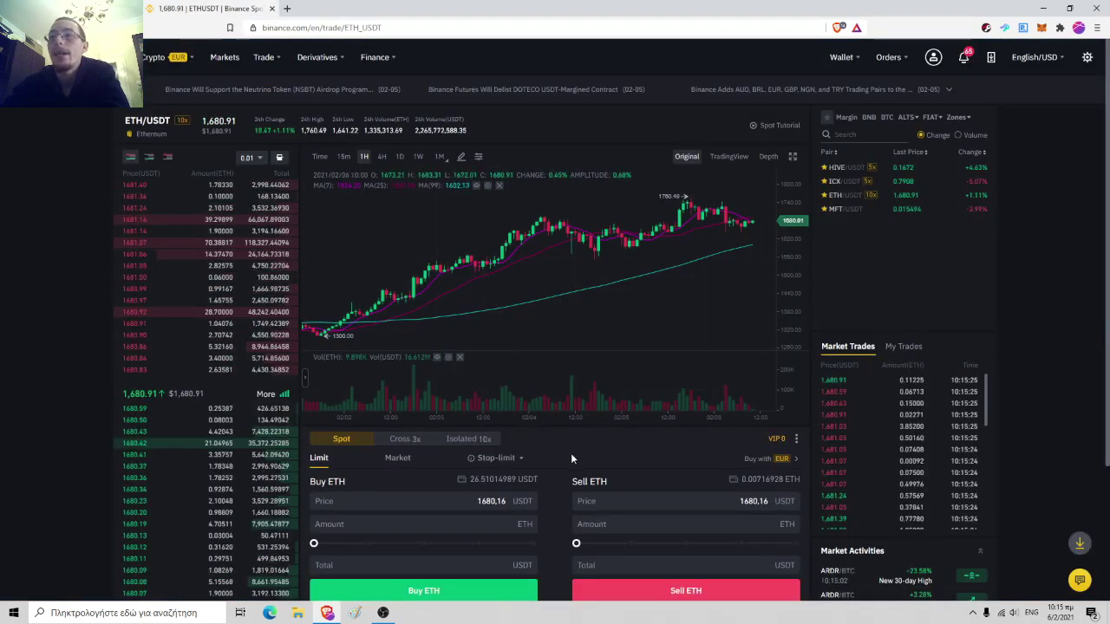
double_click(761, 479)
triple_click(760, 479)
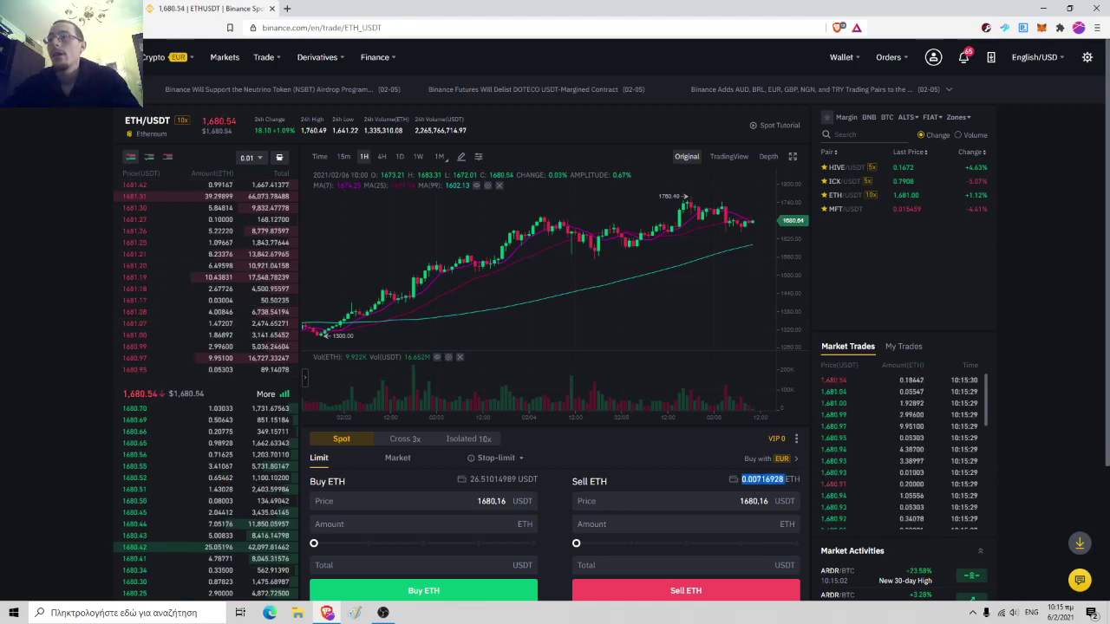
left_click(709, 473)
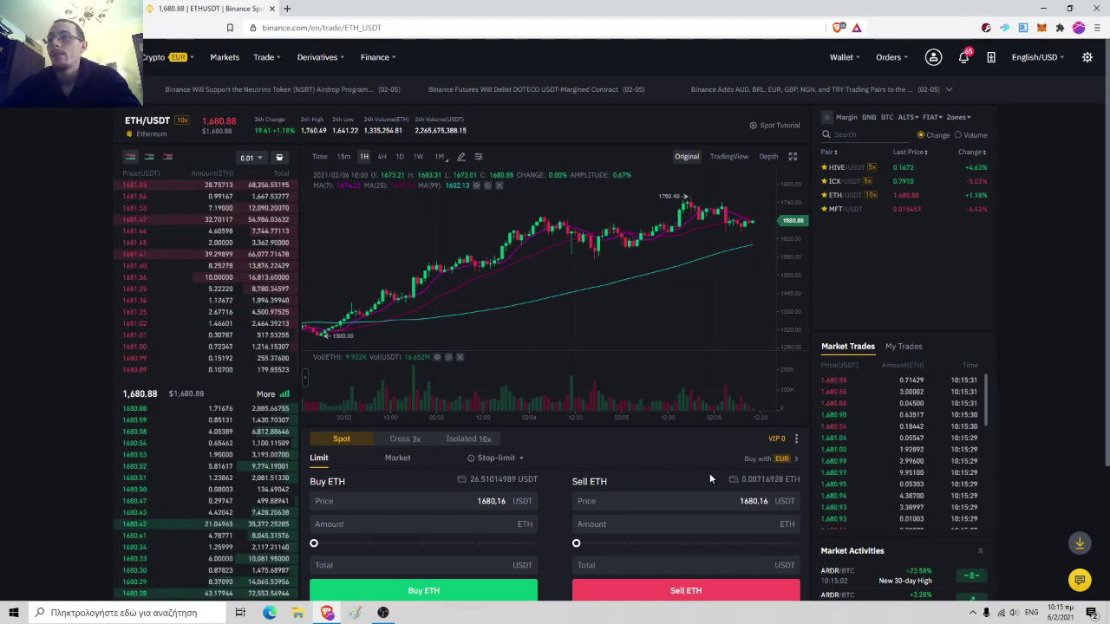
double_click(761, 479)
key("ctrl+c")
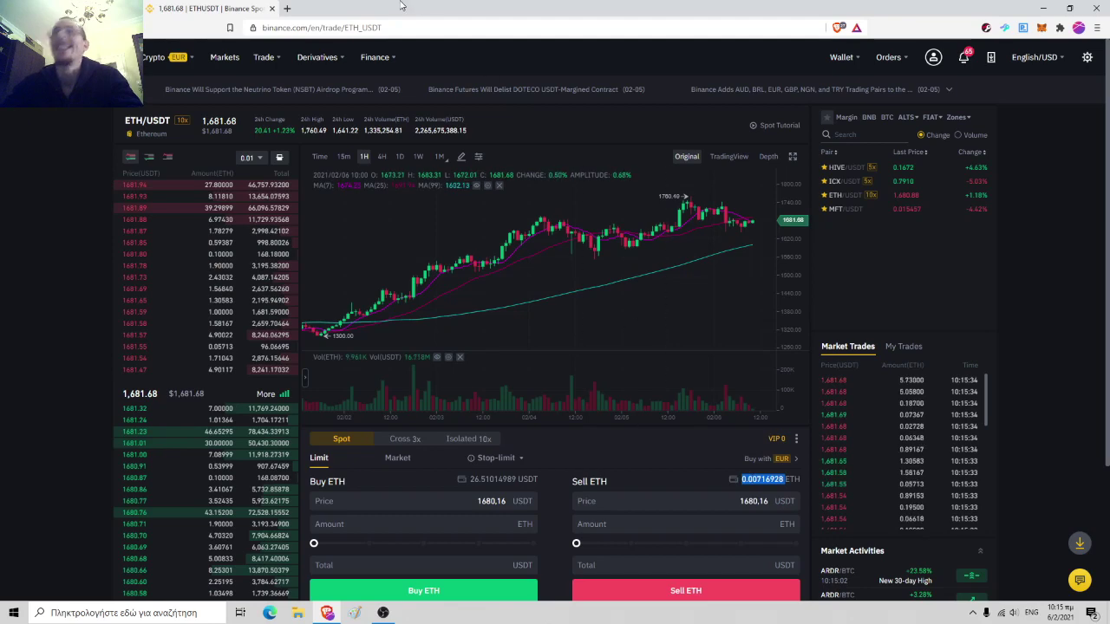
key("alt+Tab")
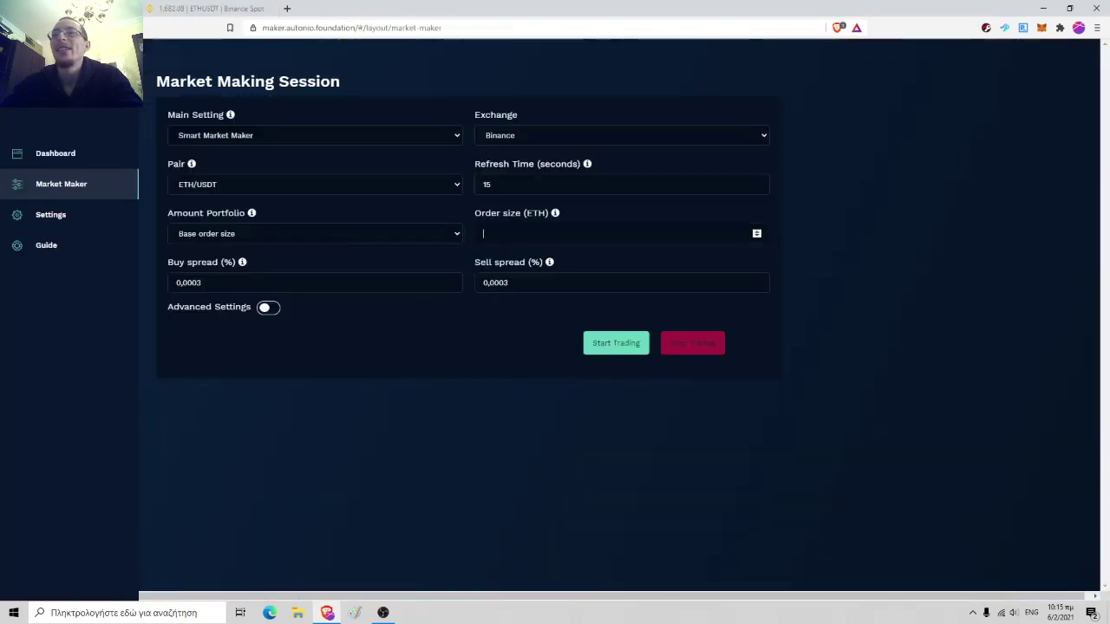
key("ctrl+v")
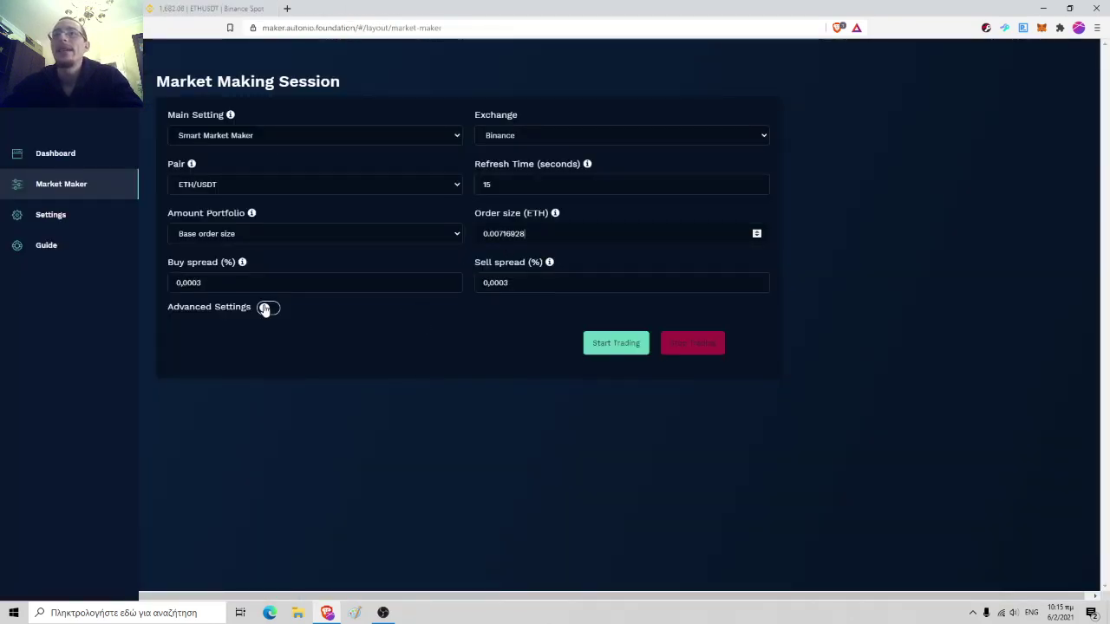
Set both the buy spread and the sell spread to 0,5 %
mouse_move(243, 265)
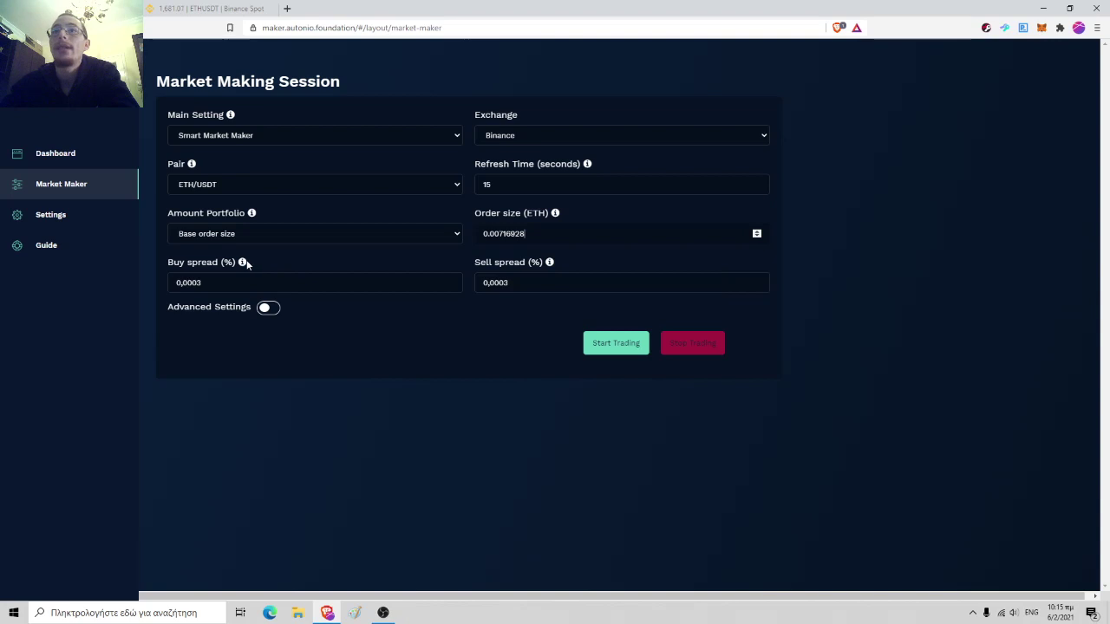
left_click(302, 305)
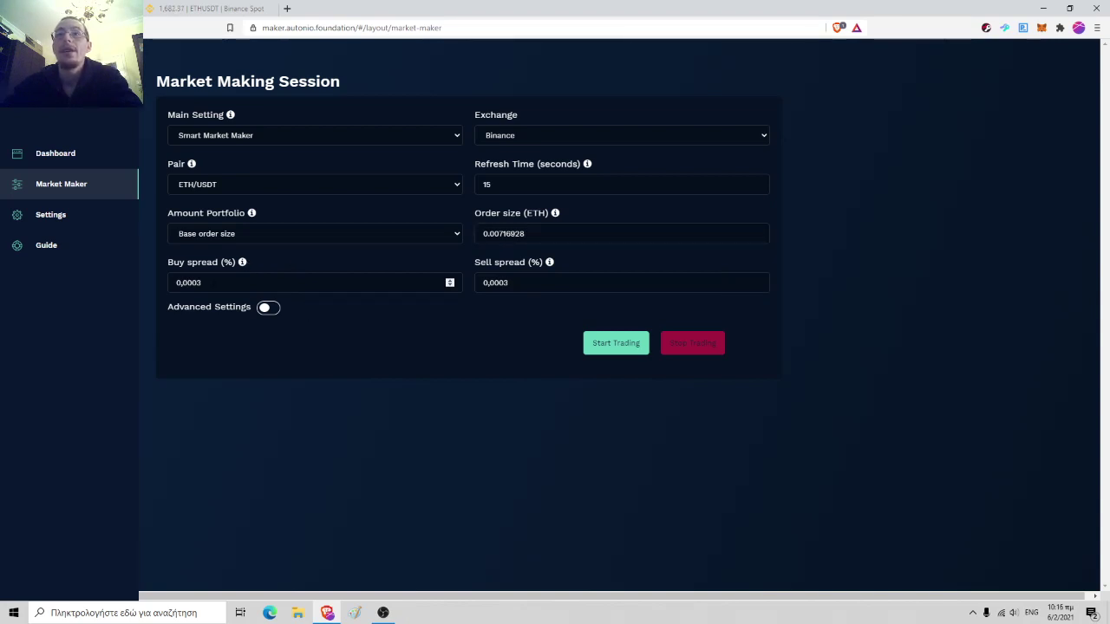
left_click(201, 282)
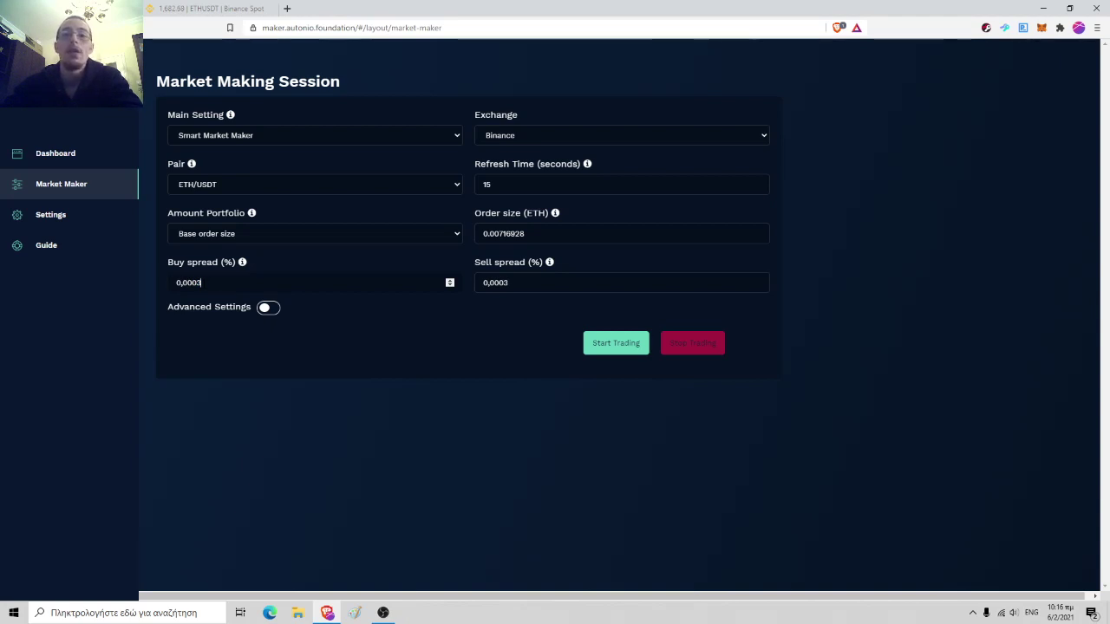
left_click_drag(202, 282, 181, 283)
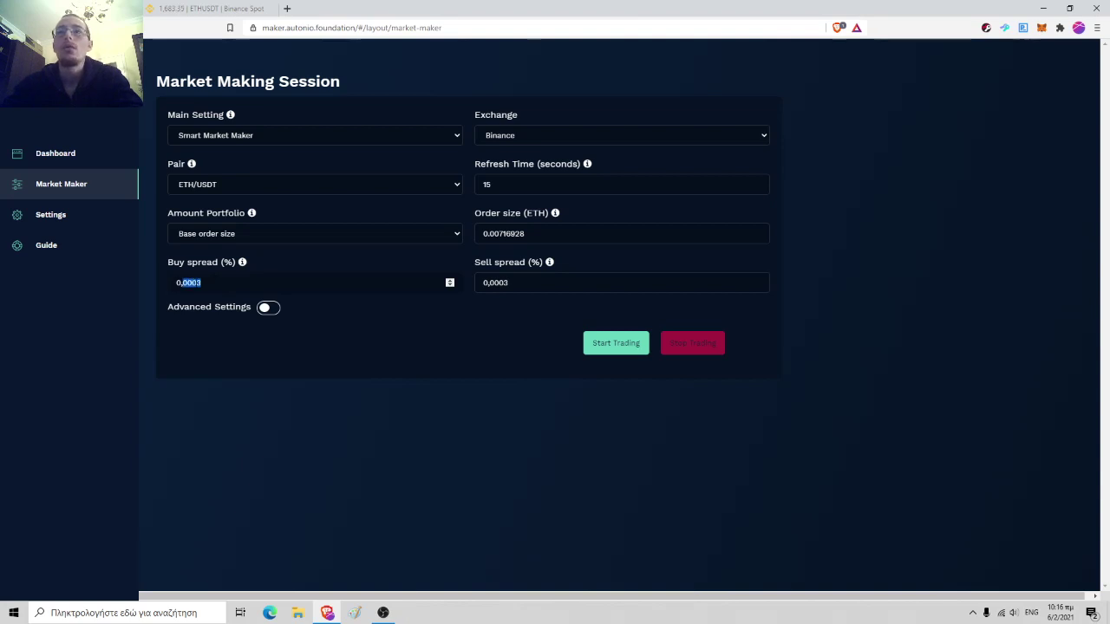
type("5")
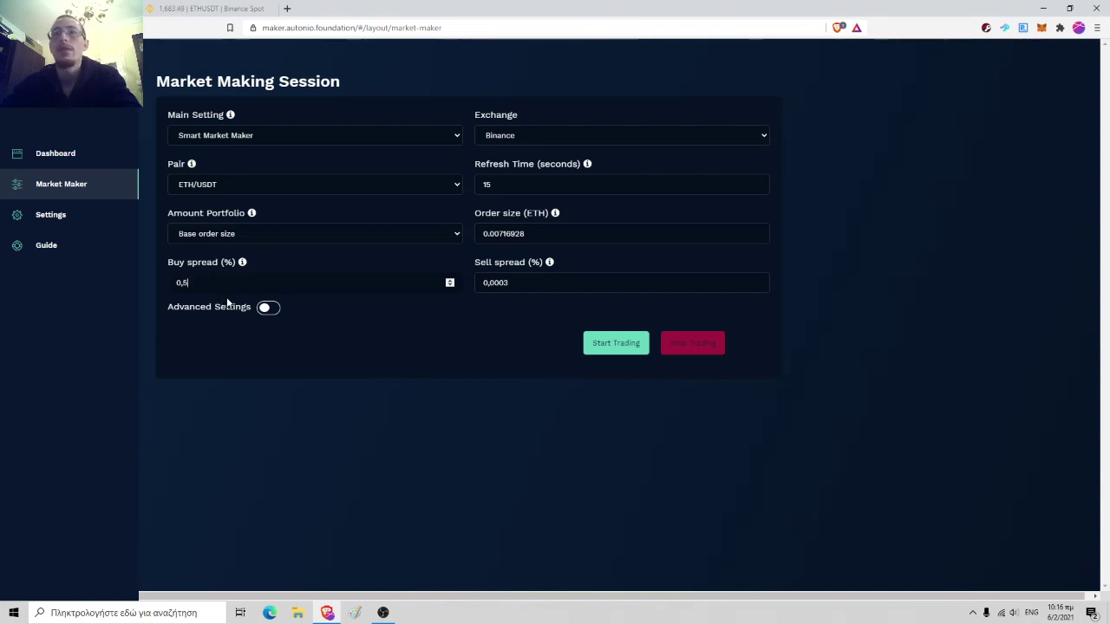
left_click_drag(508, 283, 495, 283)
type("5")
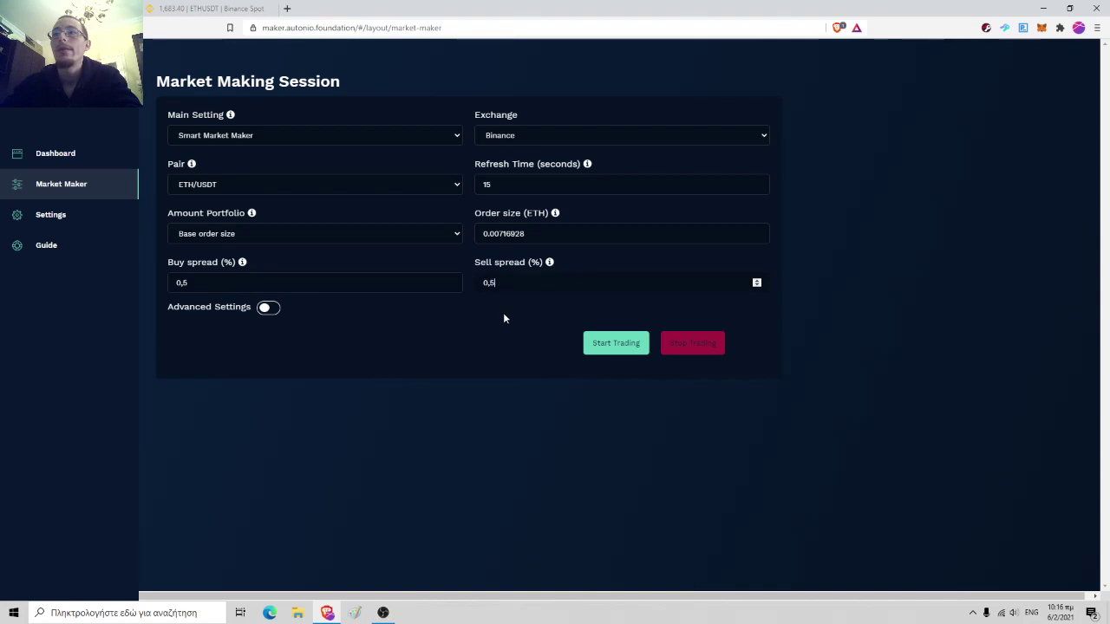
Turn on the advanced settings and view the explanations for Rotate Orders and Price band
left_click(269, 309)
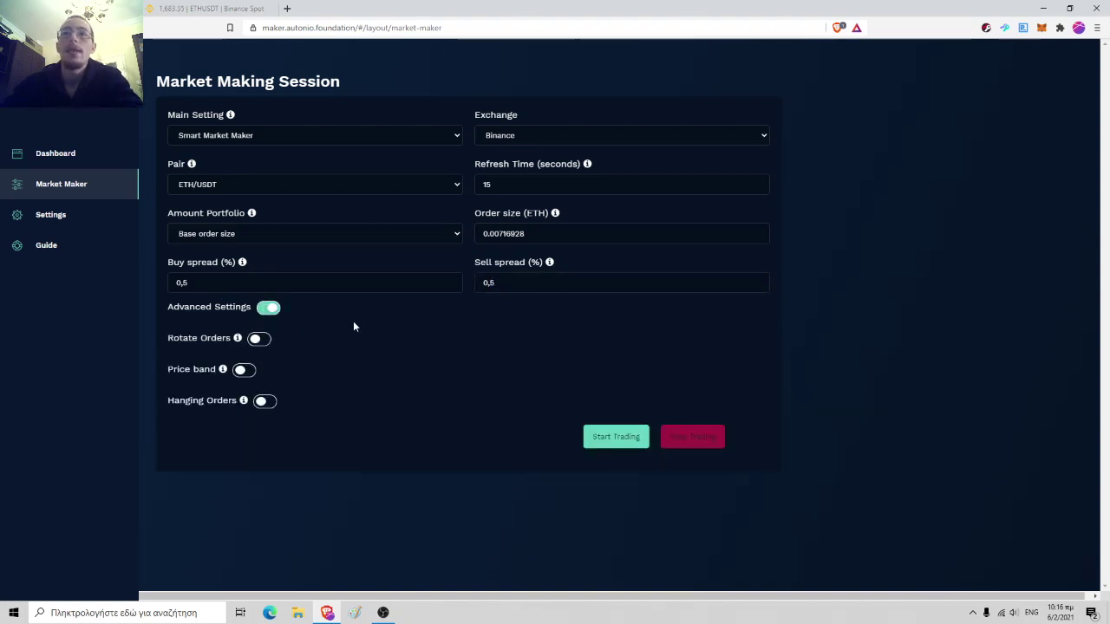
mouse_move(238, 339)
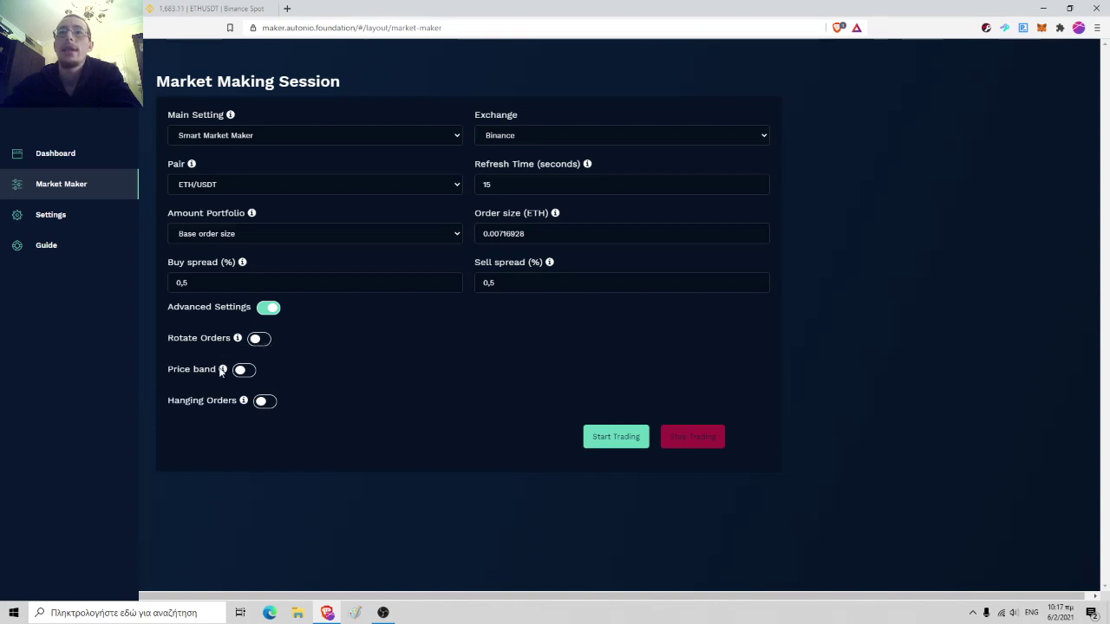
mouse_move(224, 373)
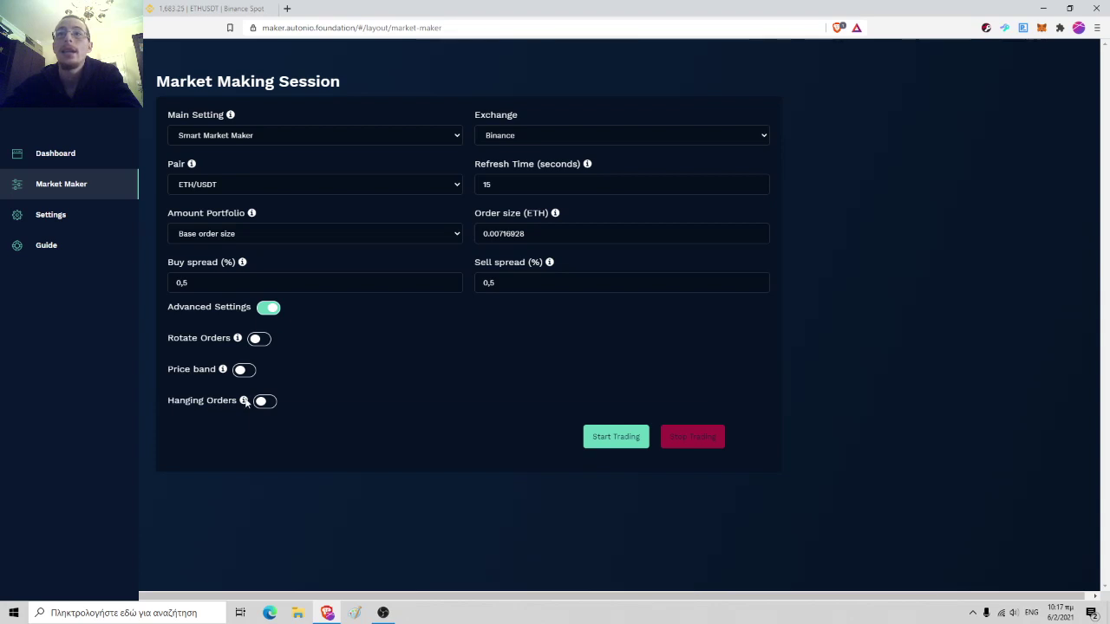
Enable Hanging Orders and start trading with the configured ETH/USDT session
mouse_move(244, 401)
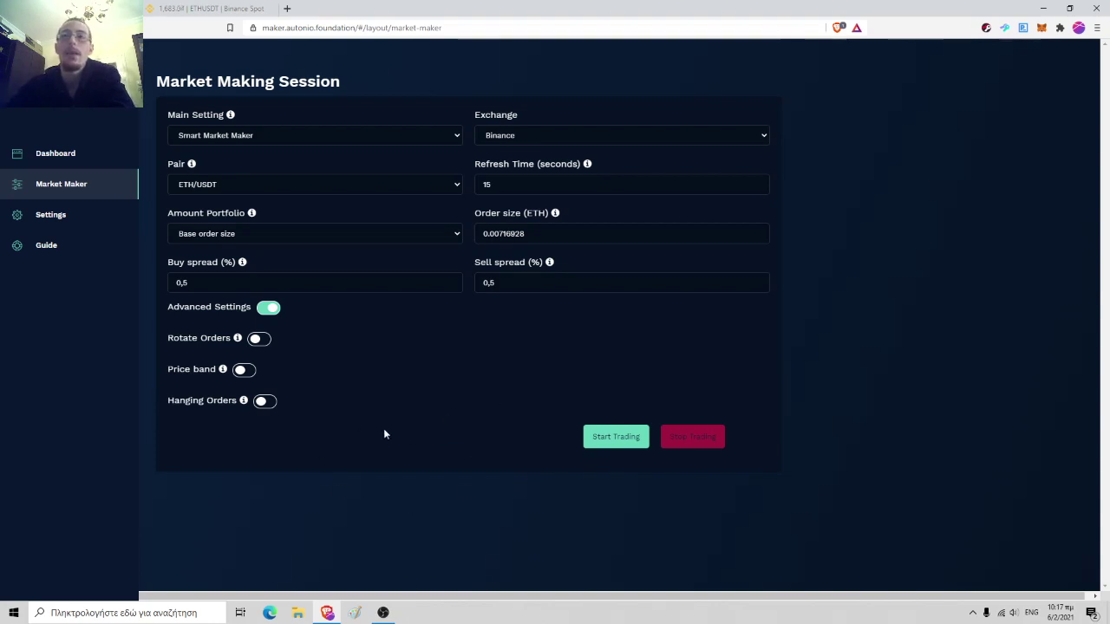
left_click(265, 404)
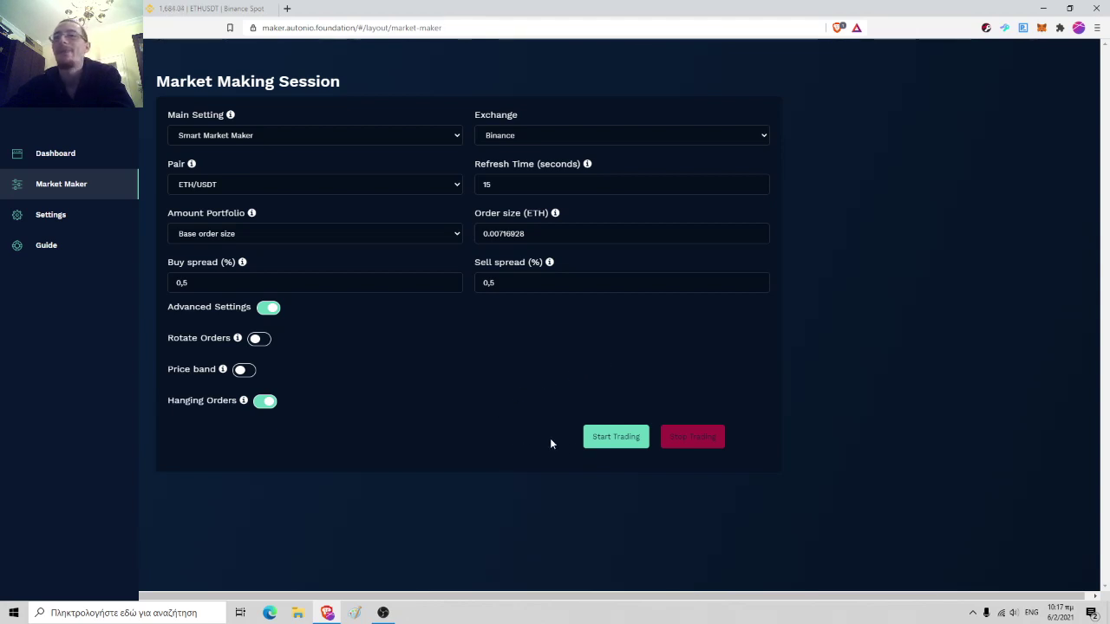
left_click(611, 448)
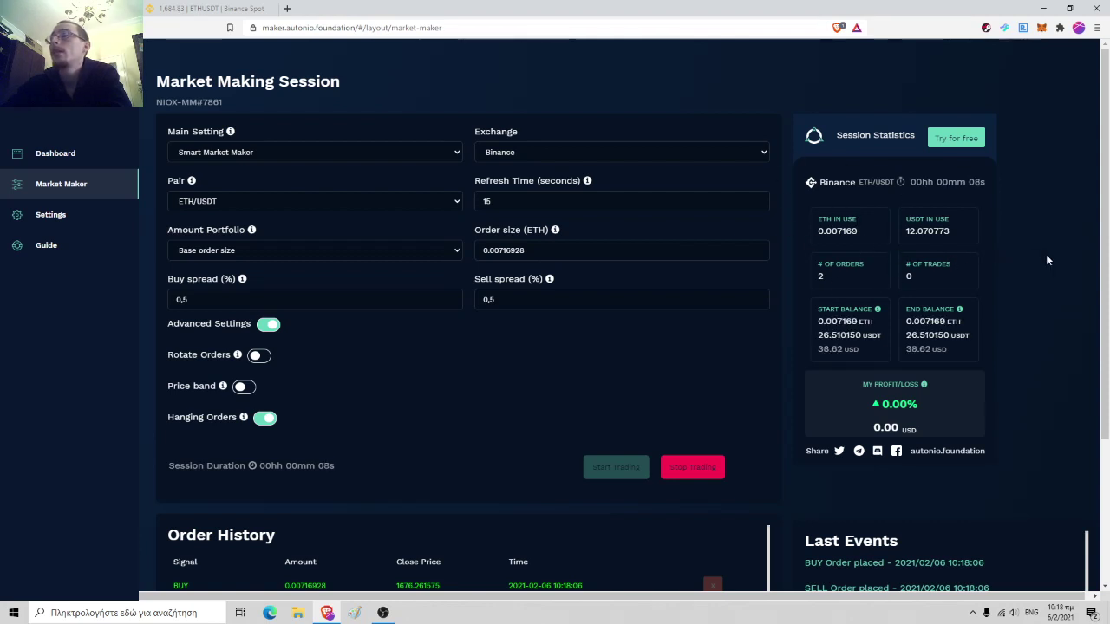
Review the session statistics and profit/loss, and check the session's open orders on the Binance ETH/USDT trading page before returning to Autonio
scroll(1045, 256, "down", 1)
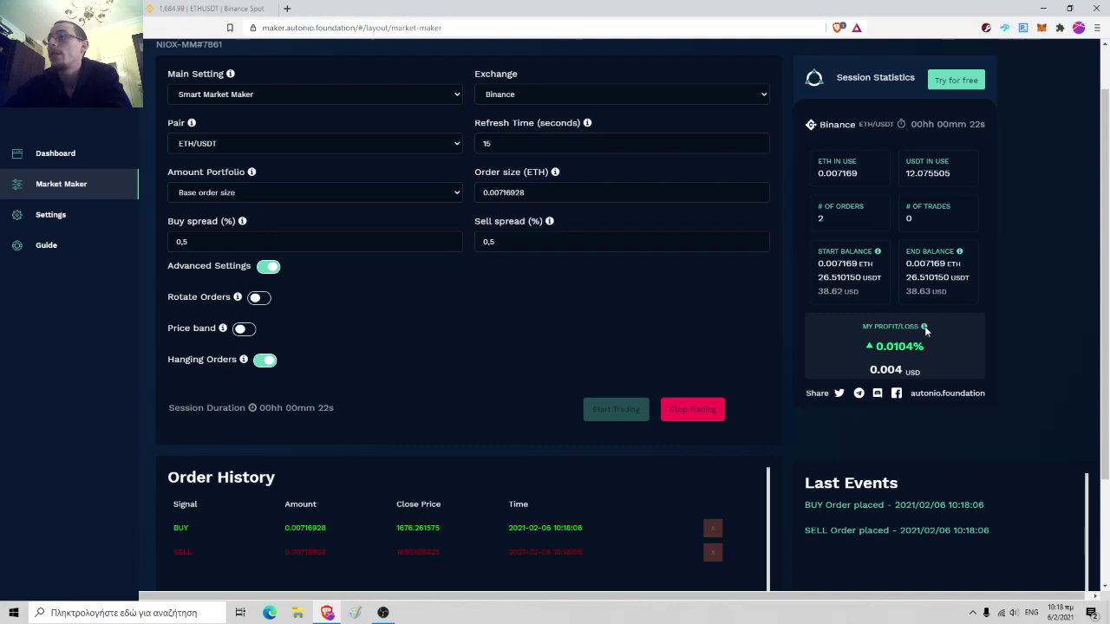
mouse_move(924, 327)
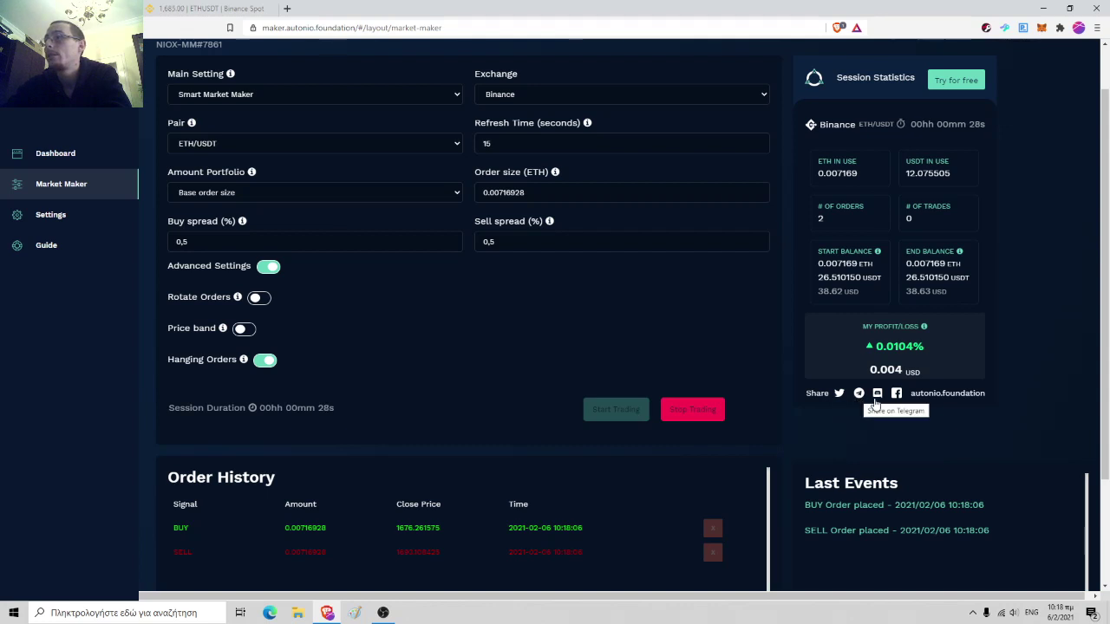
left_click(208, 8)
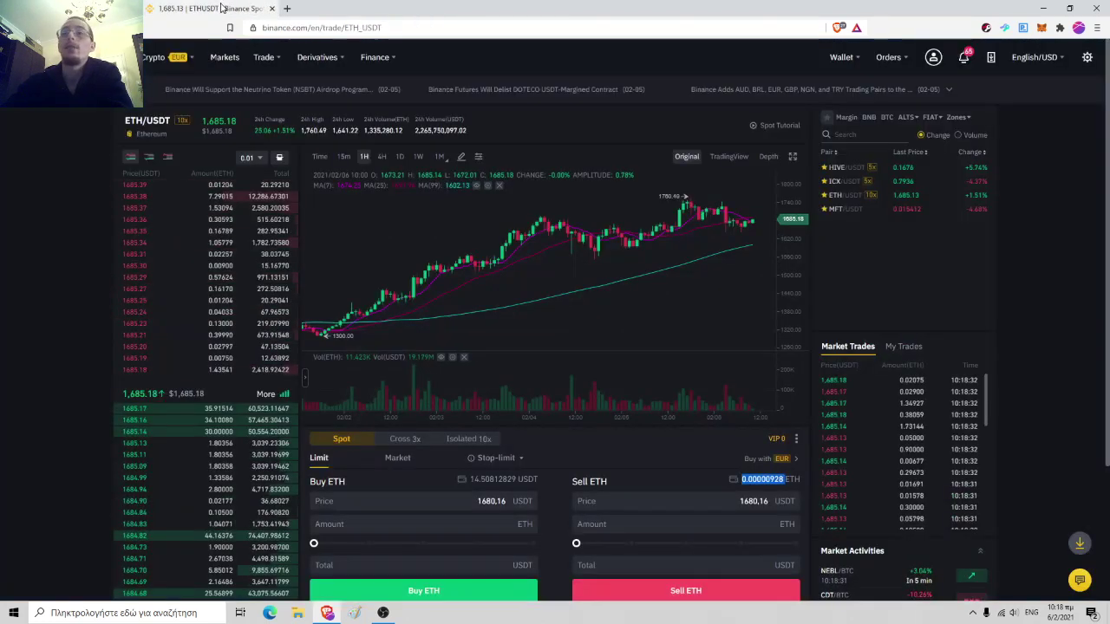
scroll(45, 297, "down", 2)
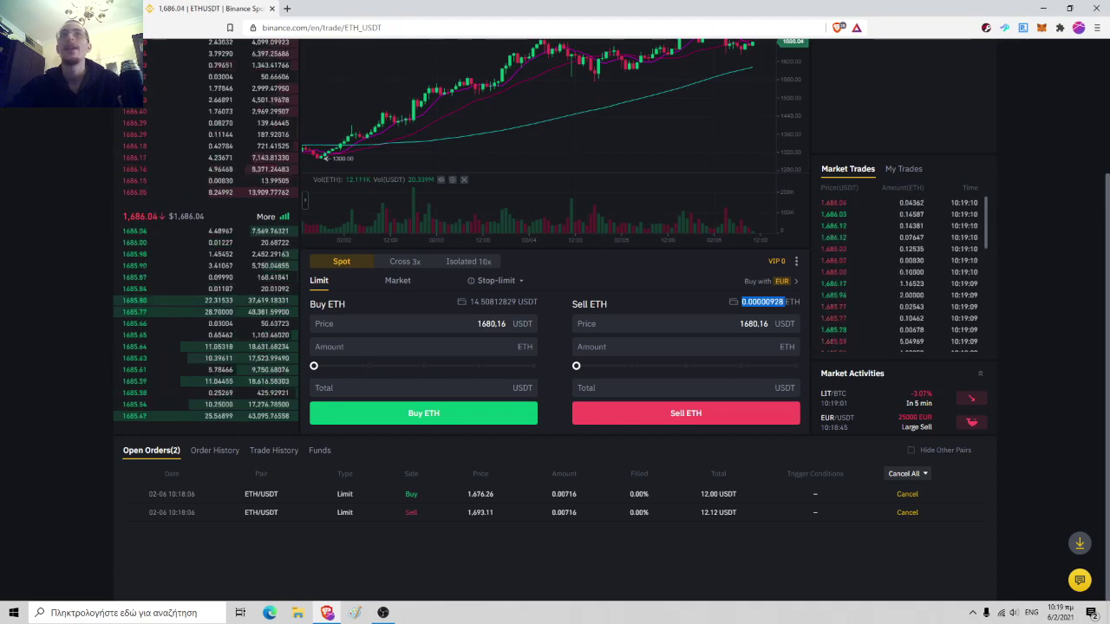
key("alt+Left")
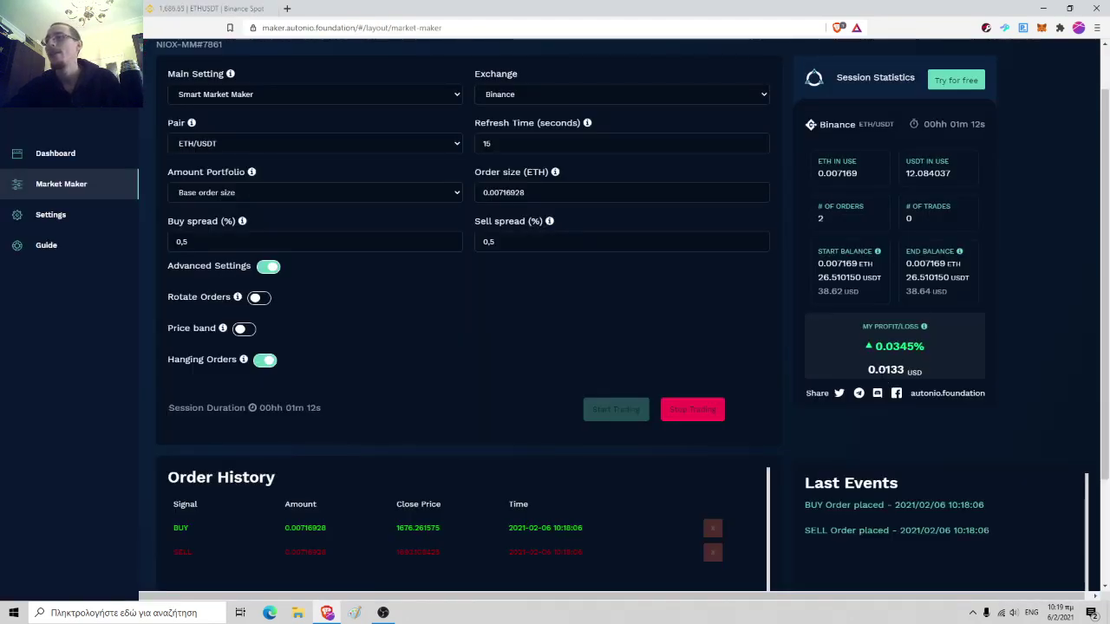